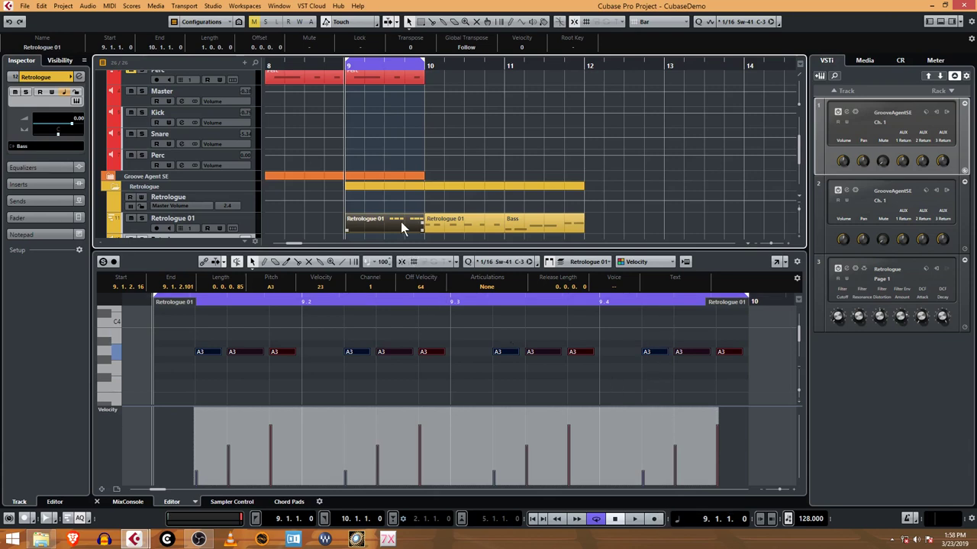
- Start loop playback and transpose all Retrologue 01 bass notes up semitone by semitone to D4
{"action": "left_click", "coordinate": [633, 519]}
{"action": "left_click", "coordinate": [209, 336]}
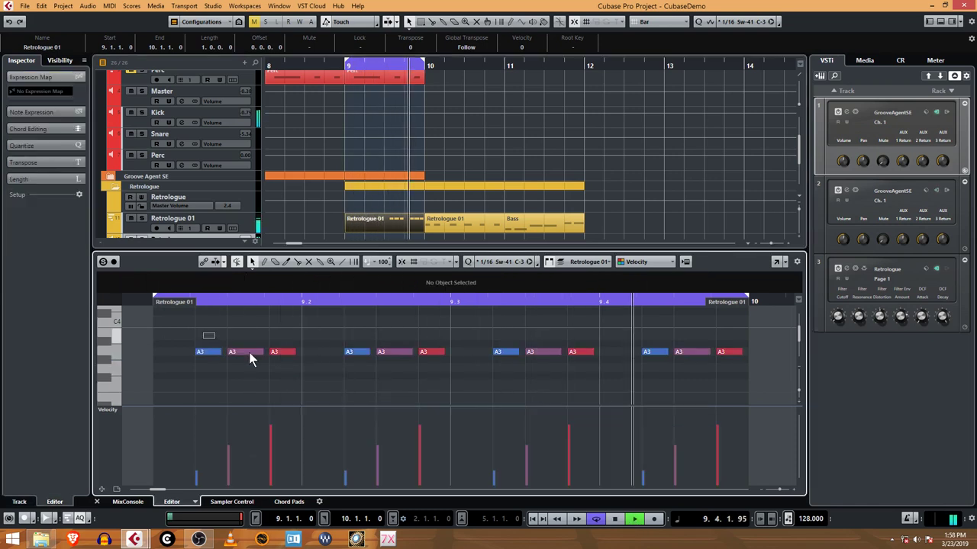
{"action": "key", "text": "ctrl+a"}
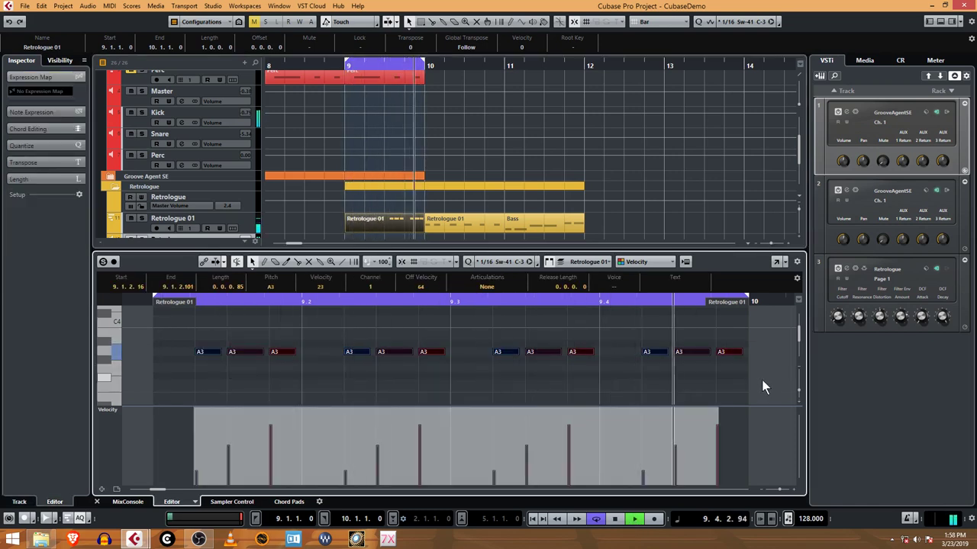
{"action": "key", "text": "Up"}
{"action": "key", "text": "Up"}
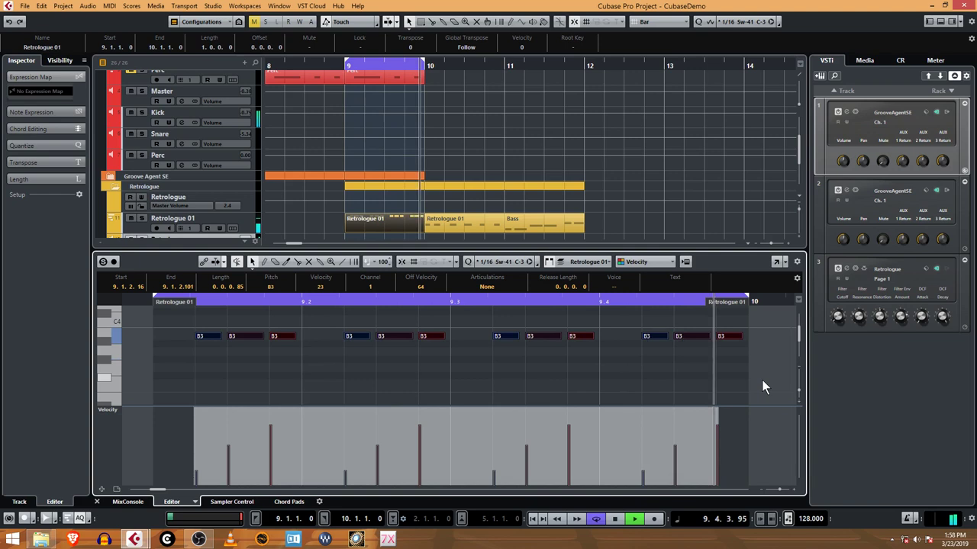
{"action": "key", "text": "Up"}
{"action": "key", "text": "Up"}
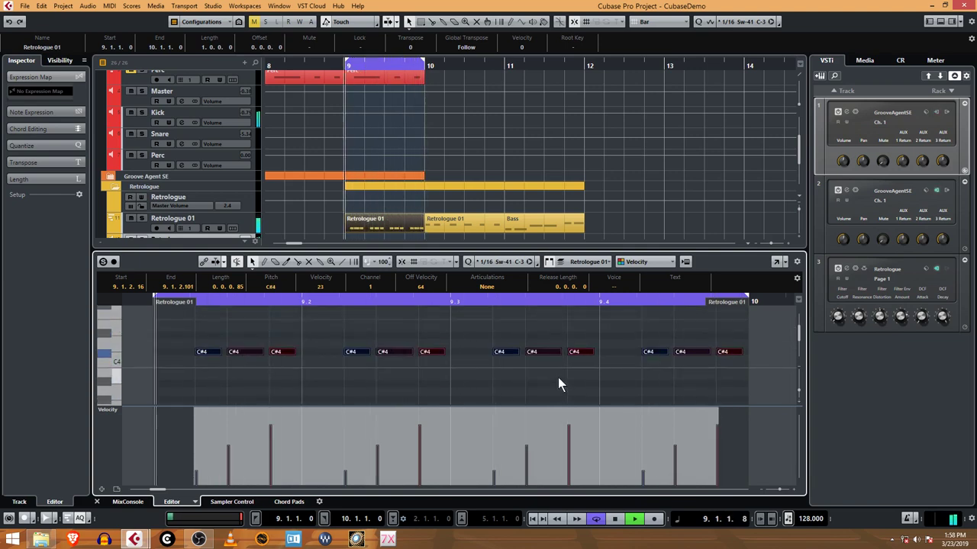
{"action": "key", "text": "Up"}
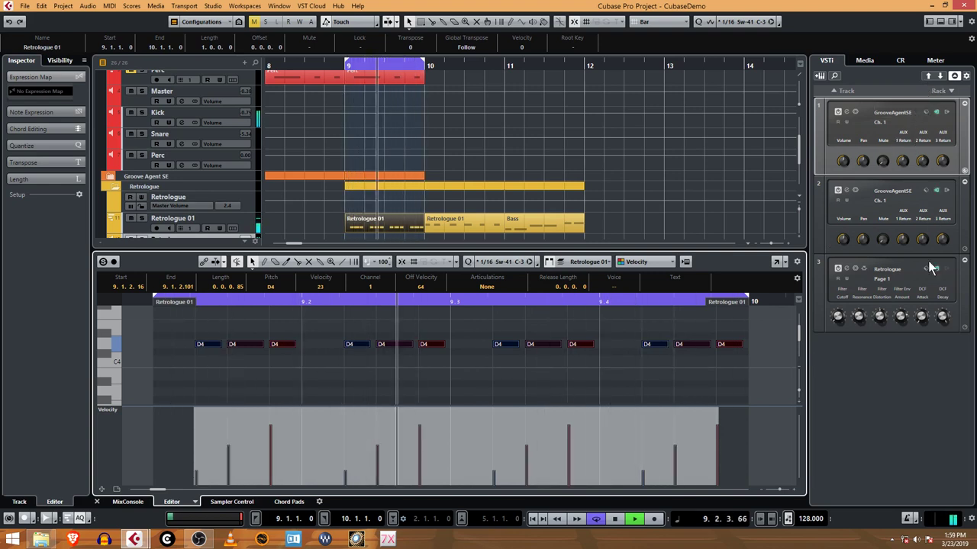
- In the Retrologue editor, enable reverb with 7.5% mix and room size about 55%
{"action": "left_click", "coordinate": [847, 269]}
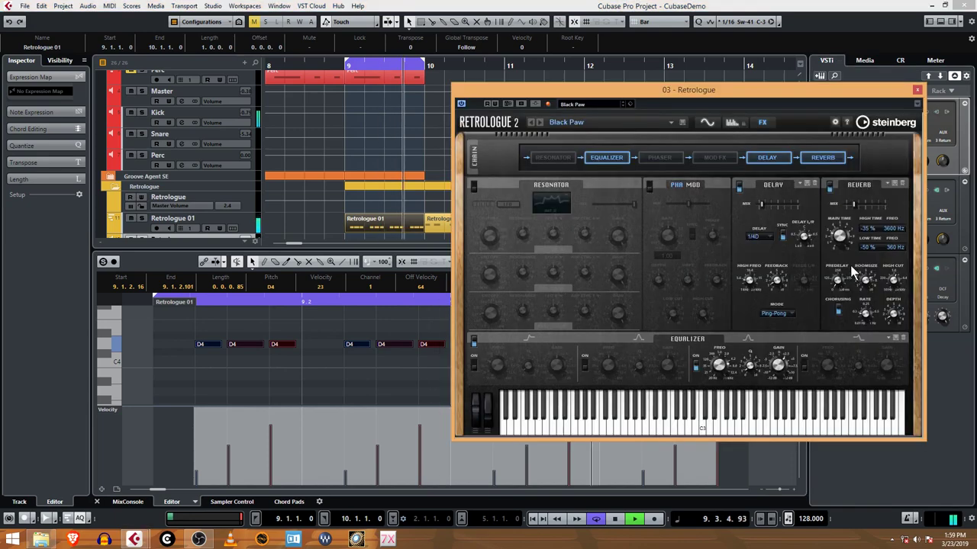
{"action": "left_click", "coordinate": [830, 184]}
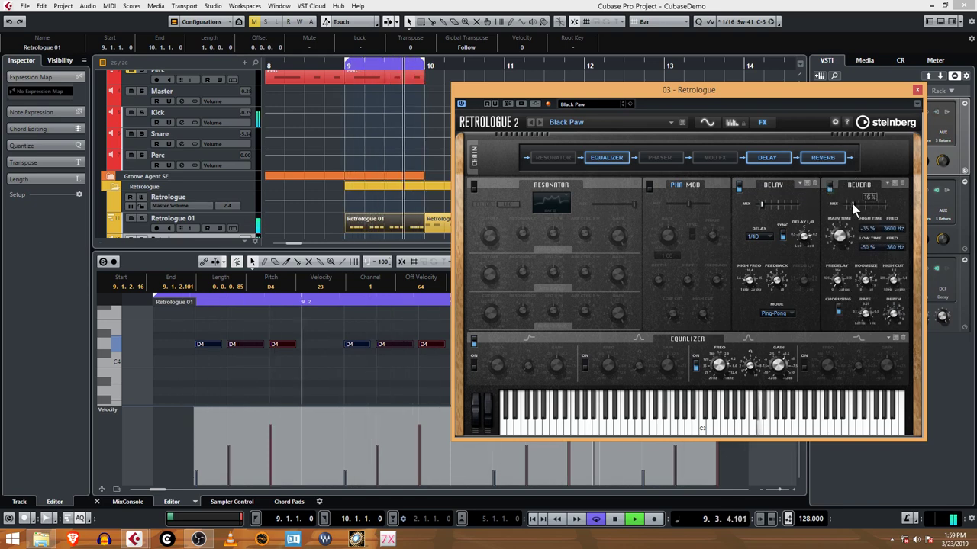
{"action": "left_click_drag", "start_coordinate": [853, 204], "coordinate": [848, 205]}
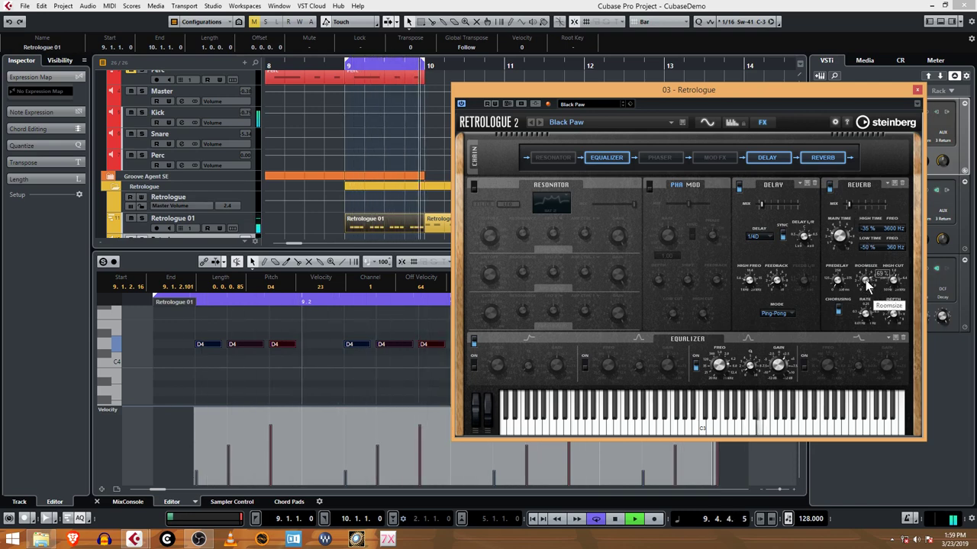
{"action": "left_click_drag", "start_coordinate": [867, 285], "coordinate": [865, 292]}
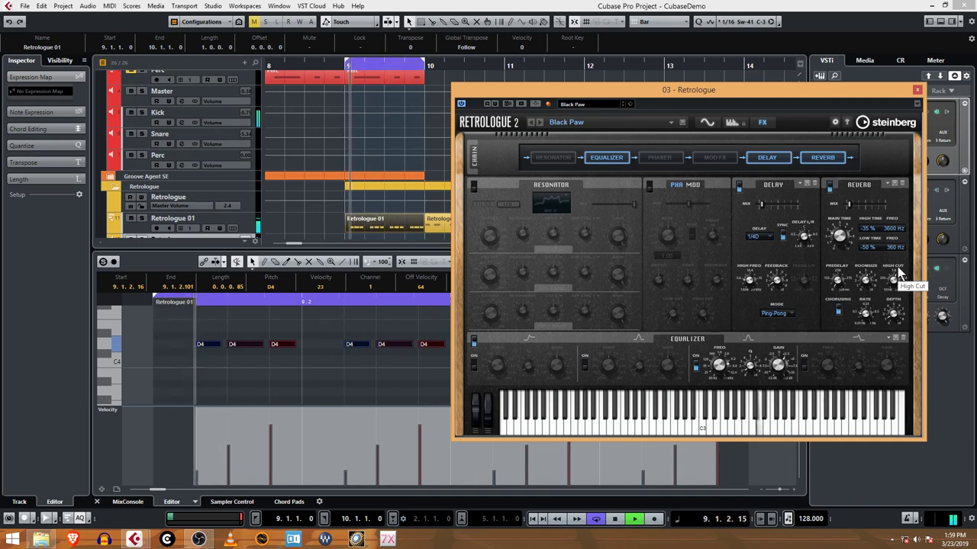
- Leave Retrologue's EQ high and low bands switched off, and turn on the resonator filter
{"action": "left_click", "coordinate": [804, 370]}
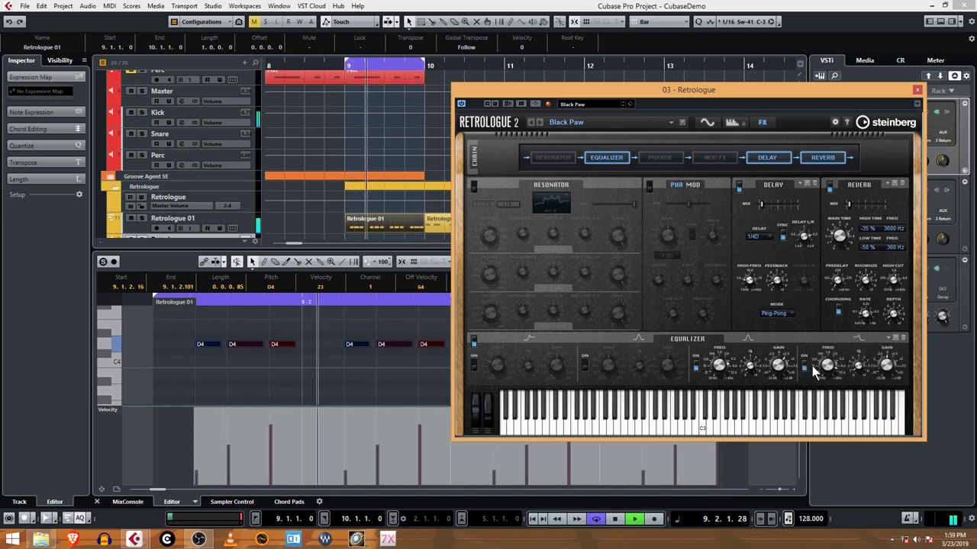
{"action": "left_click_drag", "start_coordinate": [822, 372], "coordinate": [834, 440]}
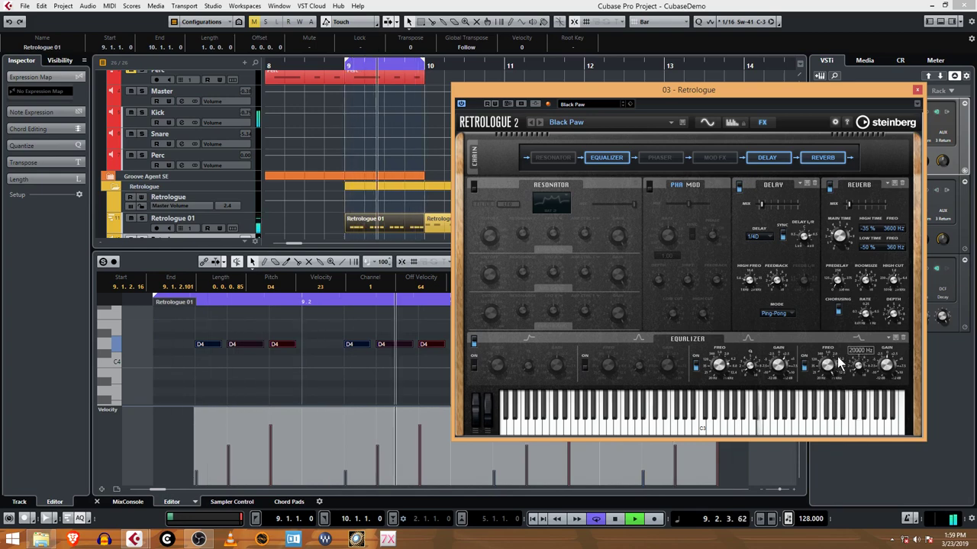
{"action": "left_click", "coordinate": [804, 366]}
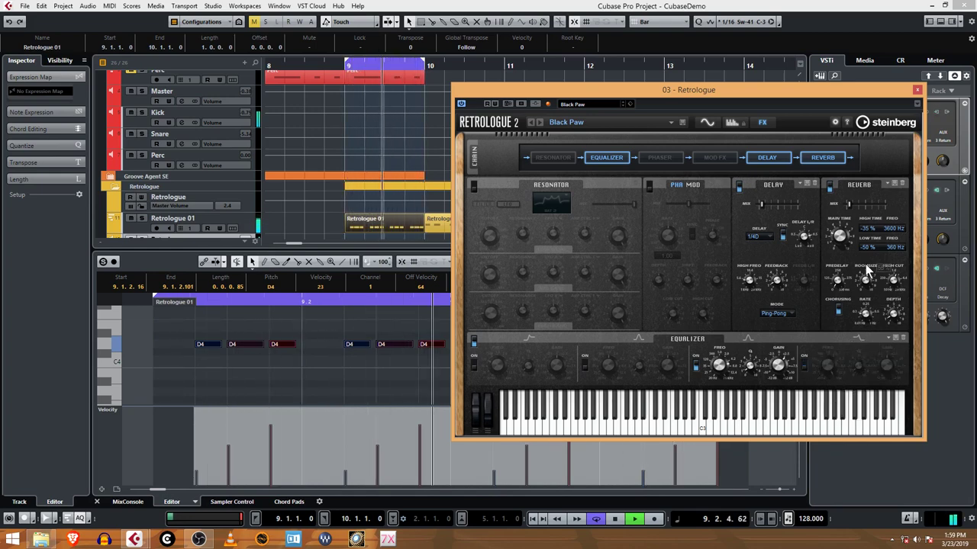
{"action": "left_click", "coordinate": [473, 367]}
{"action": "left_click", "coordinate": [472, 365]}
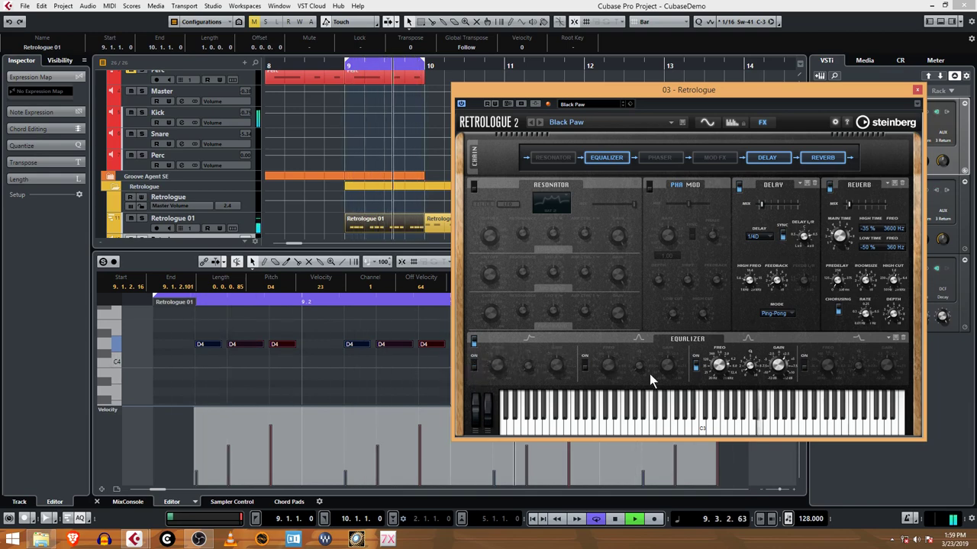
{"action": "left_click", "coordinate": [803, 366]}
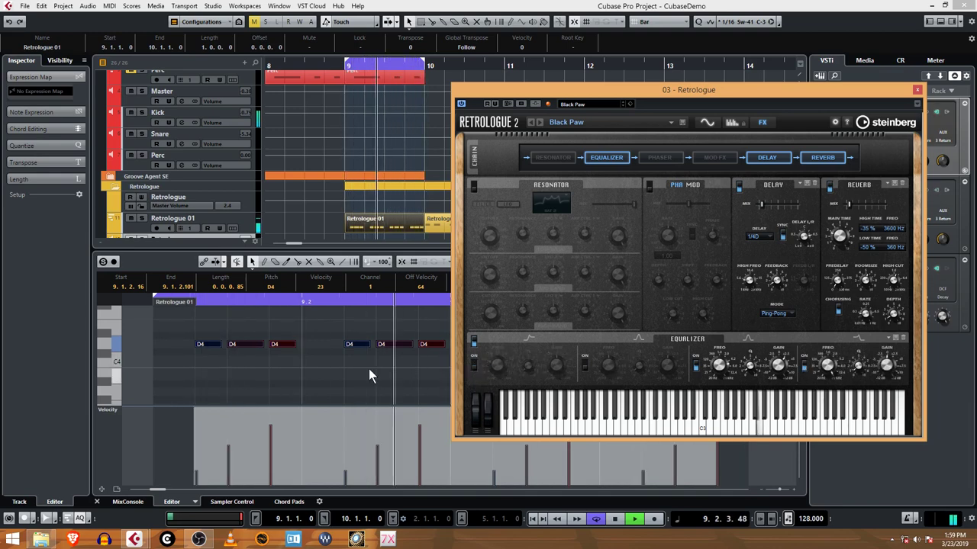
{"action": "left_click", "coordinate": [474, 367]}
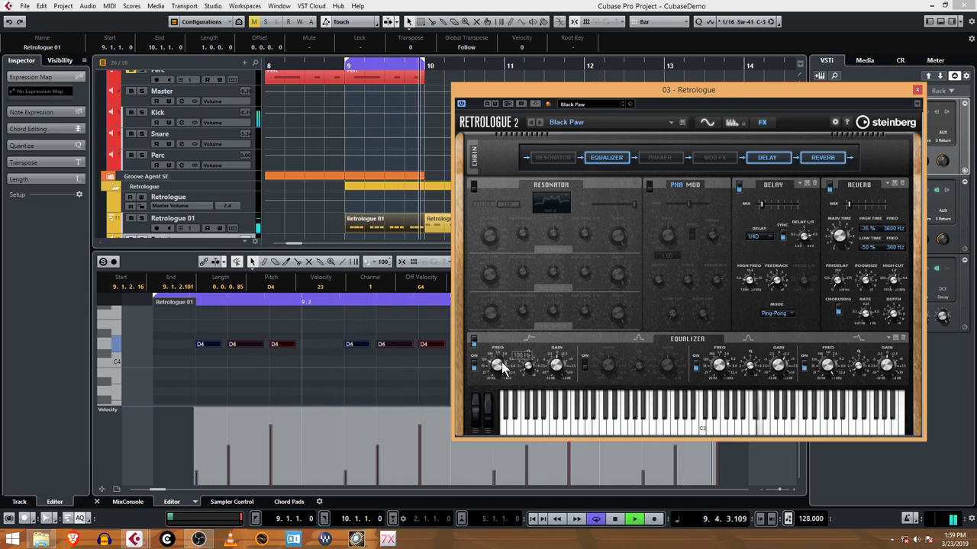
{"action": "left_click", "coordinate": [473, 365]}
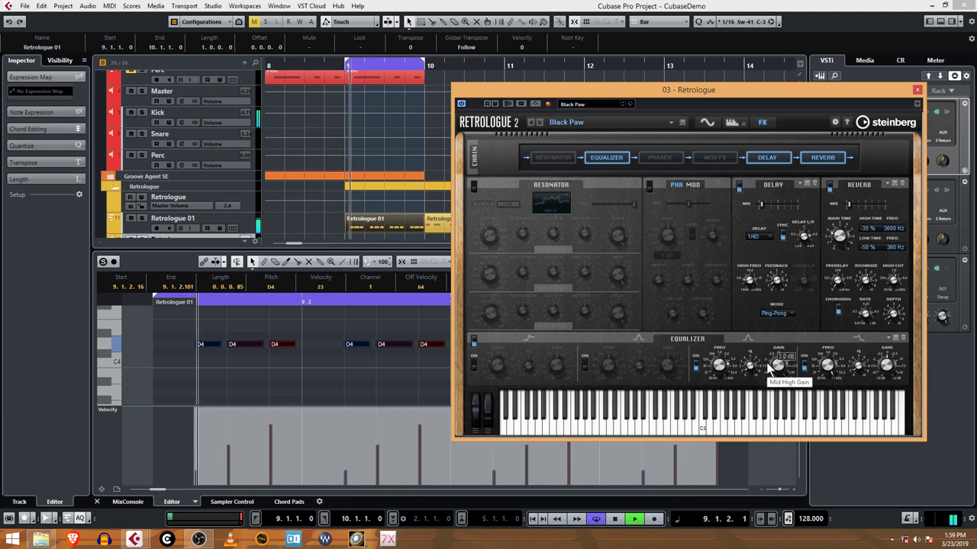
{"action": "left_click", "coordinate": [804, 366]}
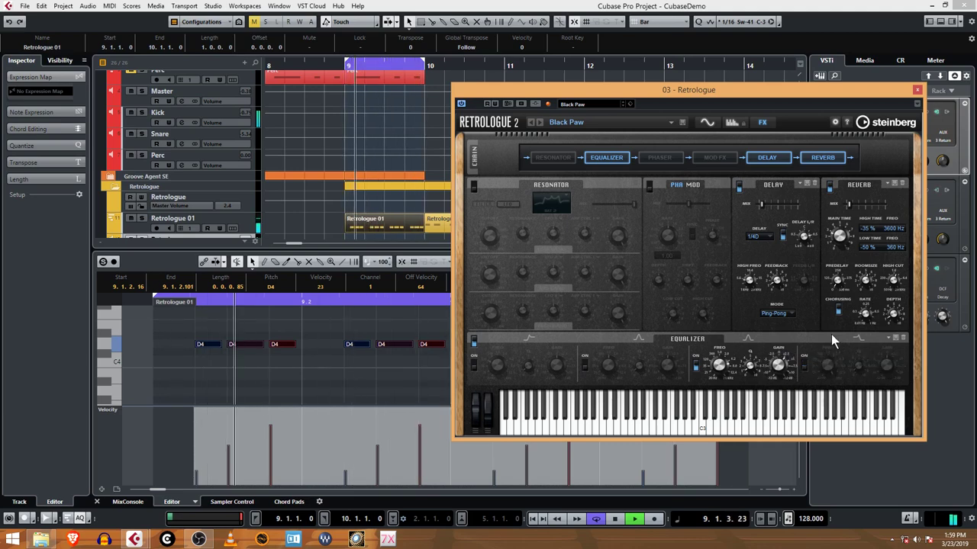
{"action": "left_click", "coordinate": [474, 188]}
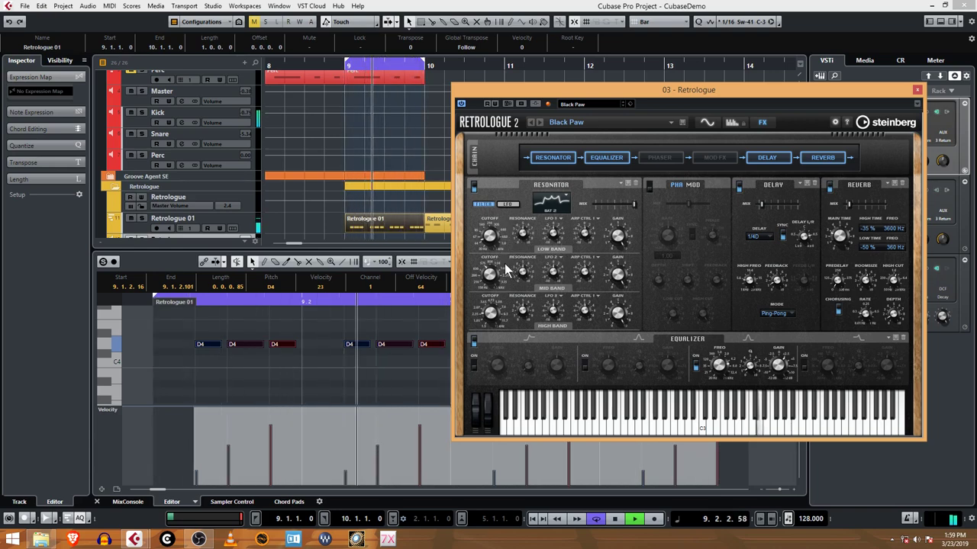
- Check the resonator's LFO settings, then return to its band filter view
{"action": "mouse_move", "coordinate": [489, 239]}
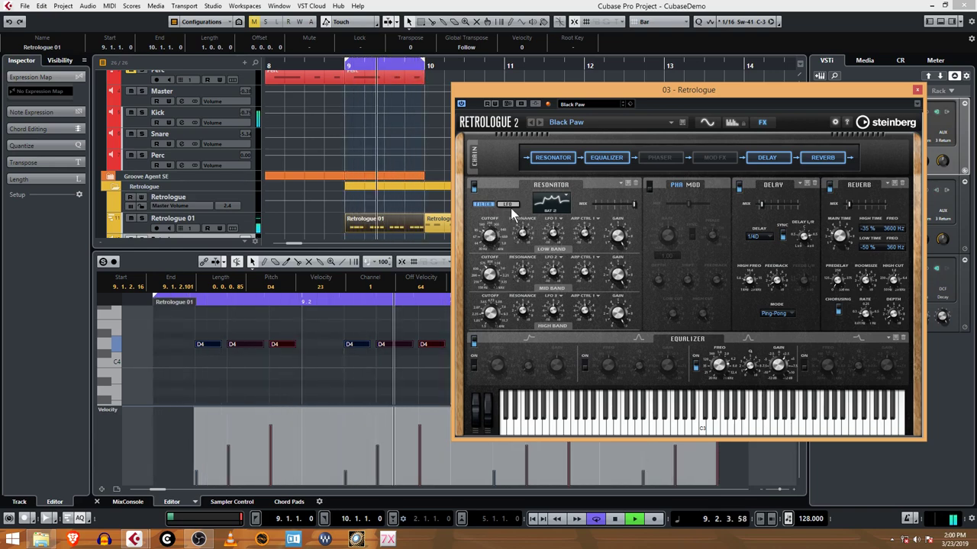
{"action": "left_click", "coordinate": [510, 205]}
{"action": "left_click", "coordinate": [484, 204]}
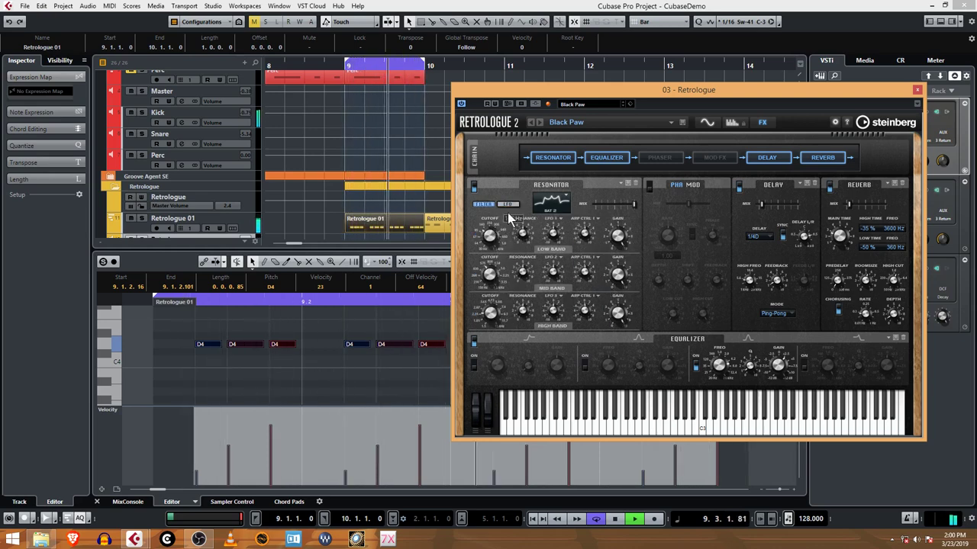
- Set resonator cutoffs: low band 521 Hz, high band 2115 Hz, then close Retrologue
{"action": "left_click_drag", "start_coordinate": [495, 240], "coordinate": [496, 277]}
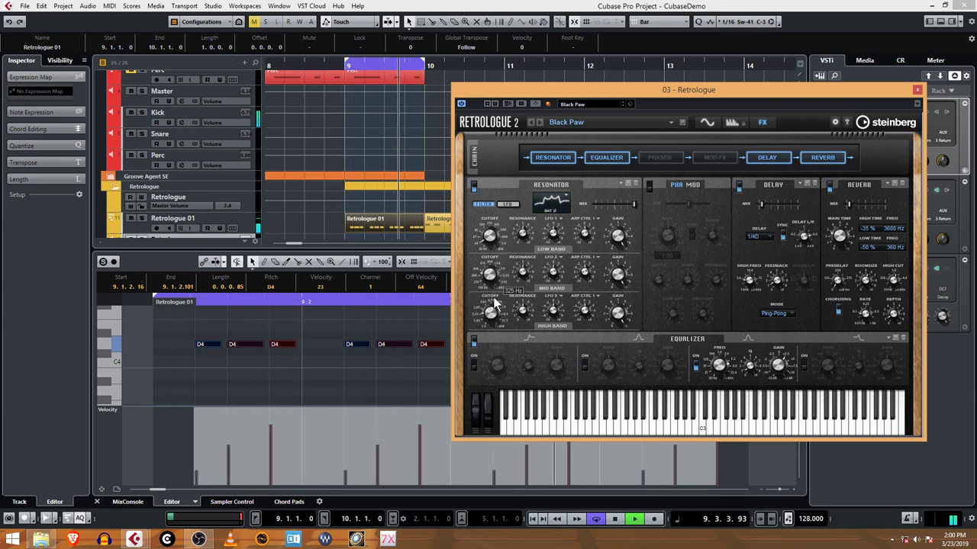
{"action": "mouse_move", "coordinate": [497, 312]}
{"action": "left_mouse_down"}
{"action": "mouse_move", "coordinate": [499, 331]}
{"action": "mouse_move", "coordinate": [497, 314]}
{"action": "left_mouse_up"}
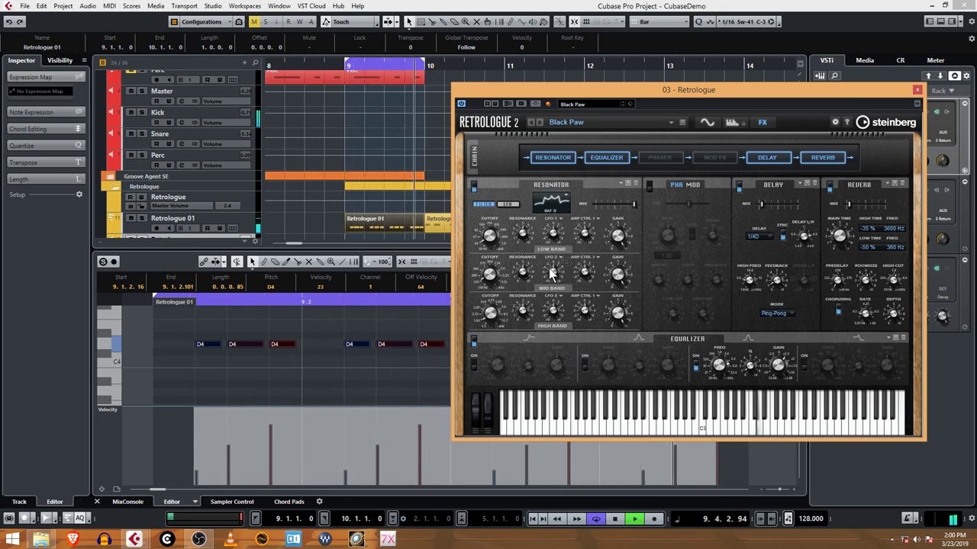
{"action": "left_click_drag", "start_coordinate": [493, 312], "coordinate": [494, 311]}
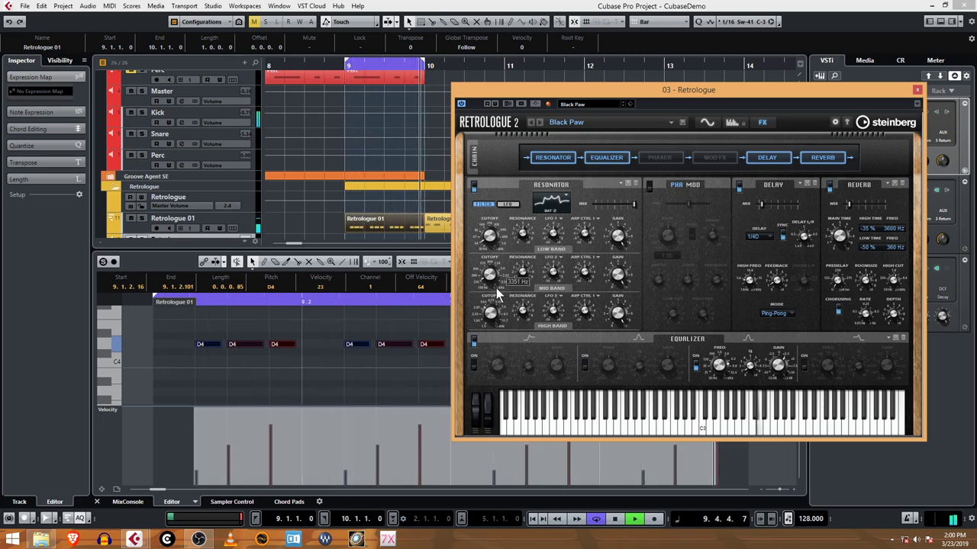
{"action": "mouse_move", "coordinate": [493, 245]}
{"action": "left_mouse_down"}
{"action": "mouse_move", "coordinate": [497, 252]}
{"action": "mouse_move", "coordinate": [500, 193]}
{"action": "mouse_move", "coordinate": [493, 235]}
{"action": "left_mouse_up"}
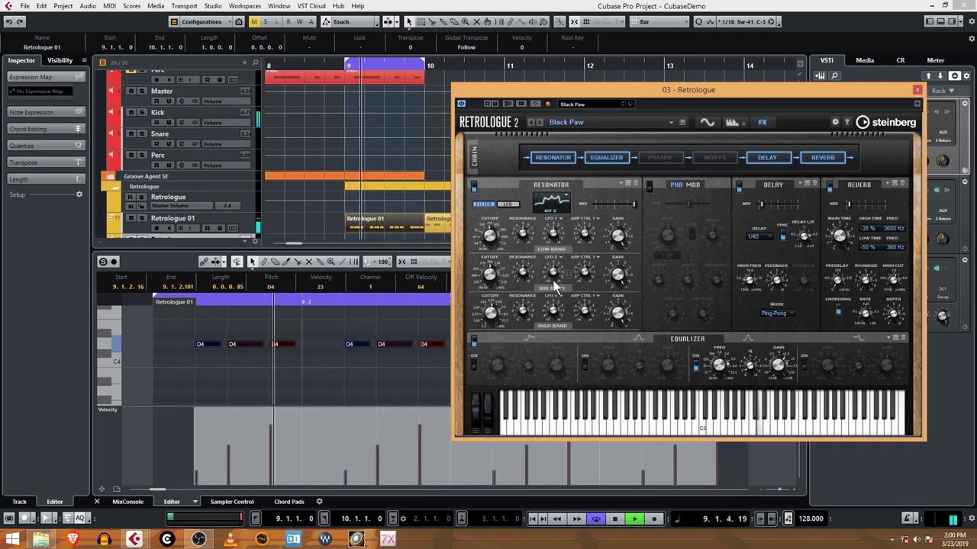
{"action": "mouse_move", "coordinate": [615, 257]}
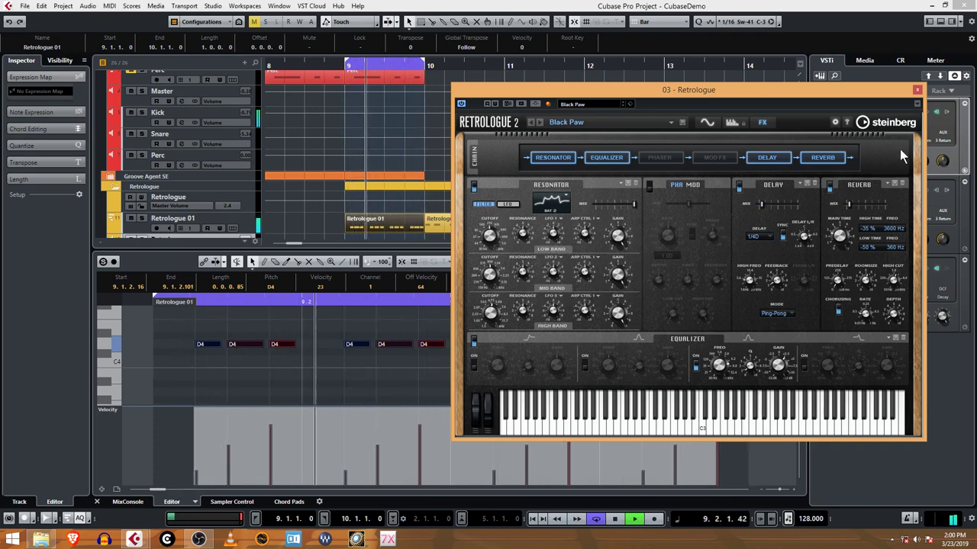
{"action": "left_click", "coordinate": [917, 90]}
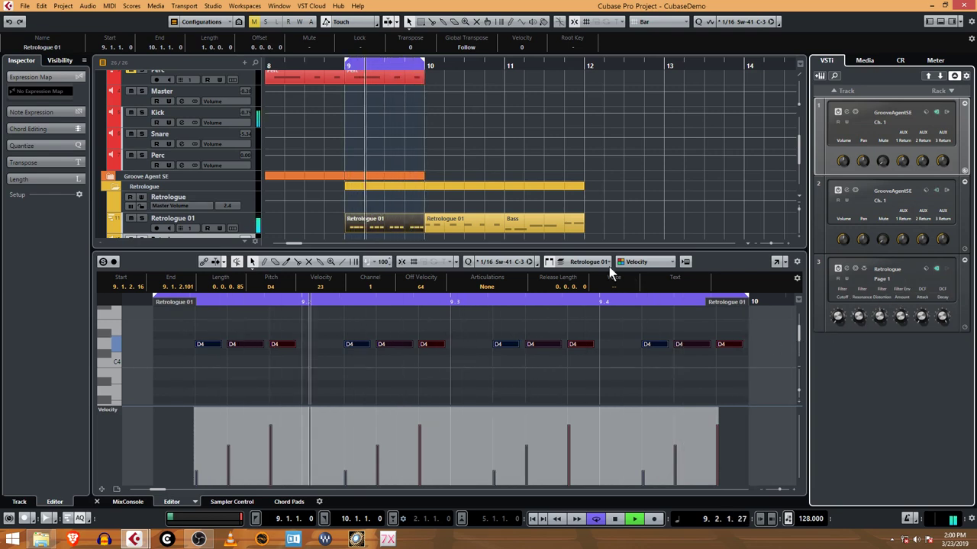
- Scroll to the Retrologue track and reopen its instrument editor
{"action": "scroll", "coordinate": [443, 223], "scroll_direction": "down", "scroll_amount": 2}
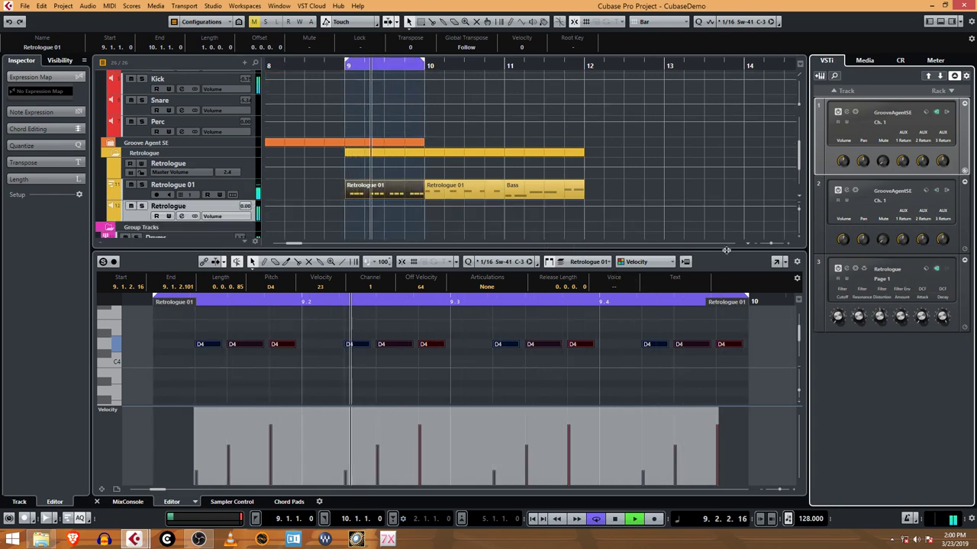
{"action": "left_click", "coordinate": [847, 269]}
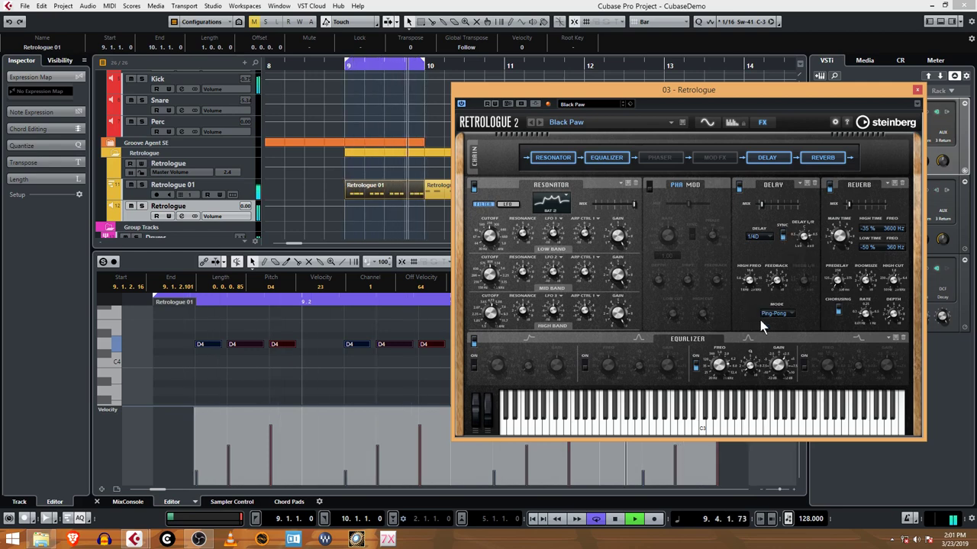
- Switch off Retrologue's internal delay, close the editor, and stop playback
{"action": "left_click", "coordinate": [740, 186]}
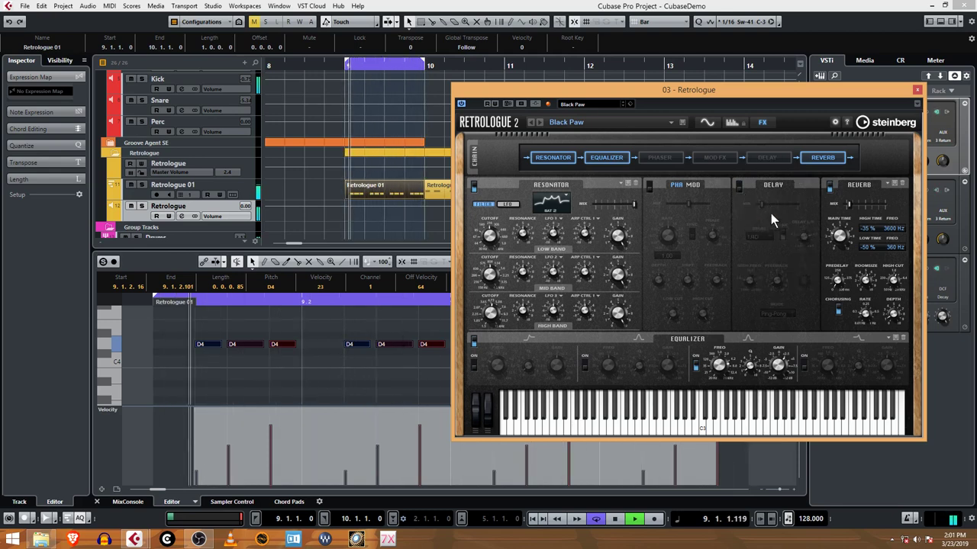
{"action": "left_click", "coordinate": [918, 92]}
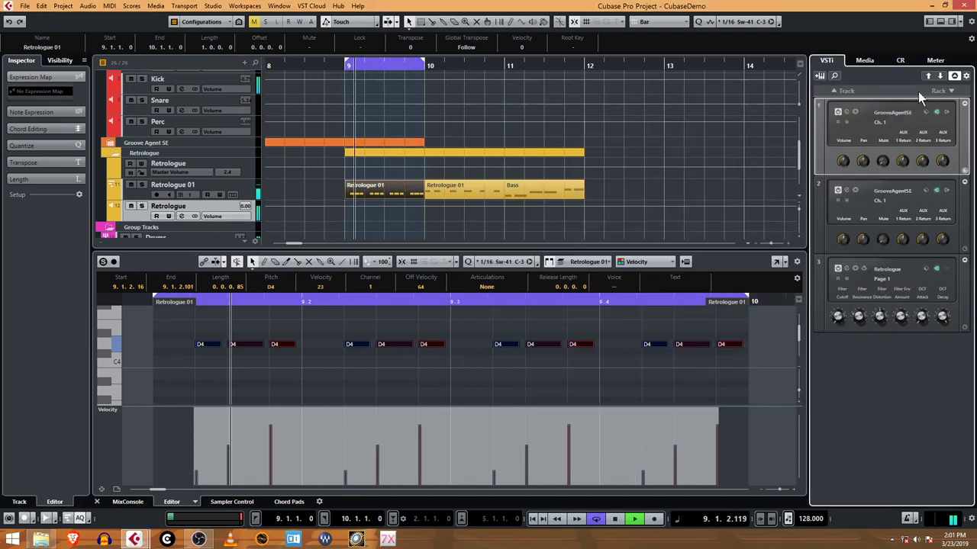
{"action": "scroll", "coordinate": [285, 193], "scroll_direction": "down", "scroll_amount": 3}
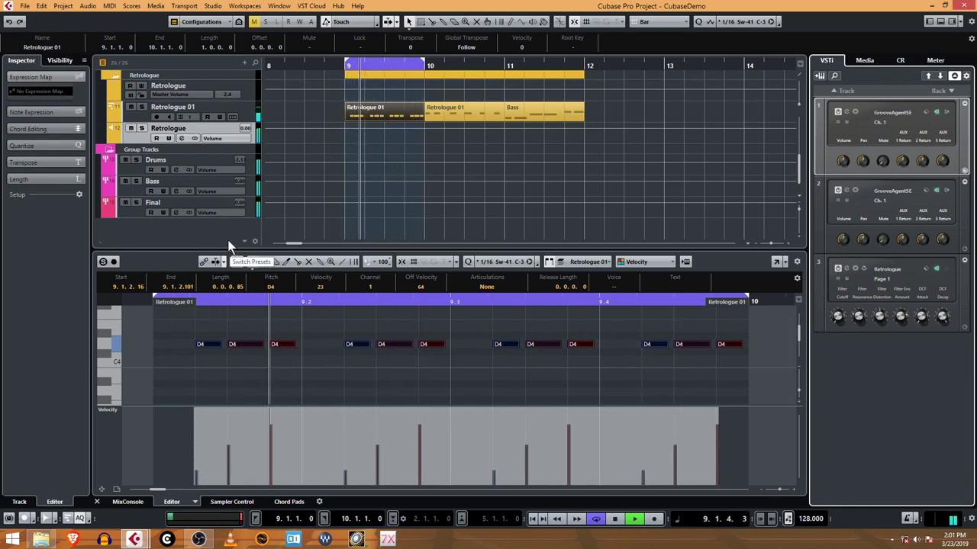
{"action": "key", "text": "space"}
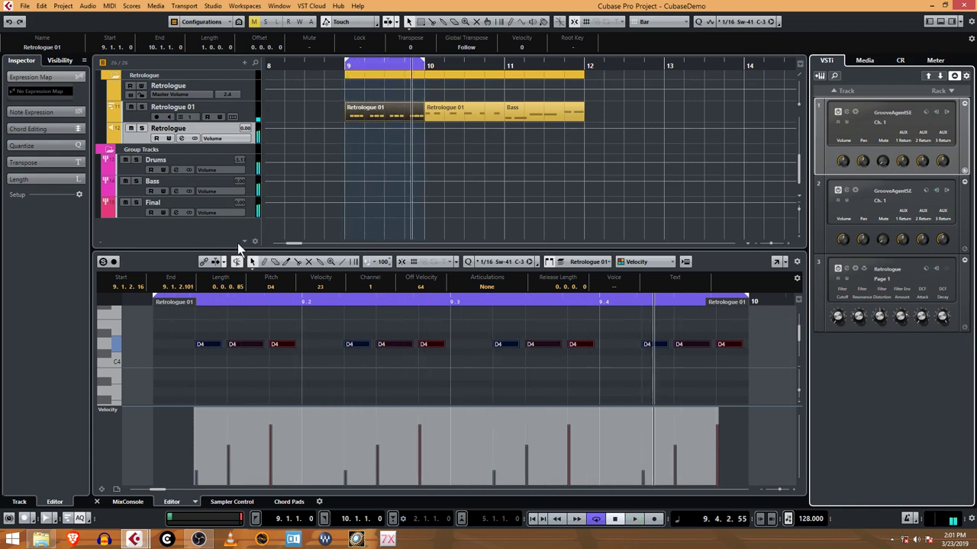